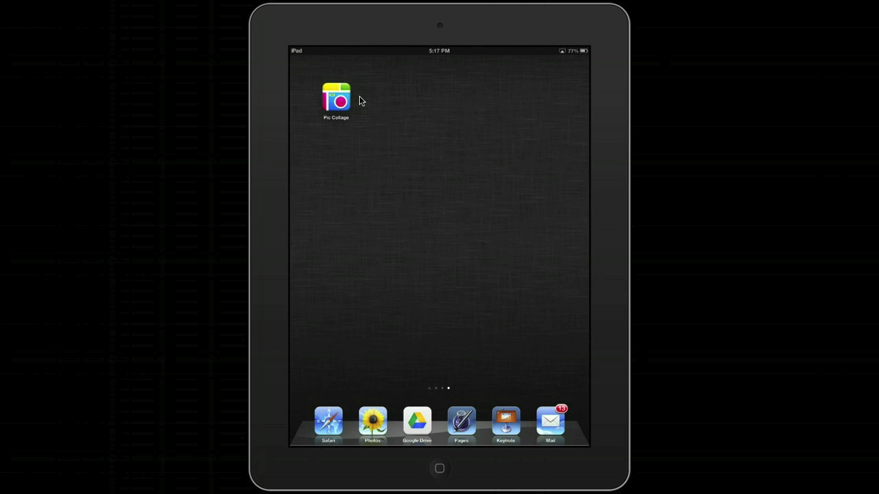
- Open Pic Collage and give a new collage the frame of two columns by three rows
left_click(338, 100)
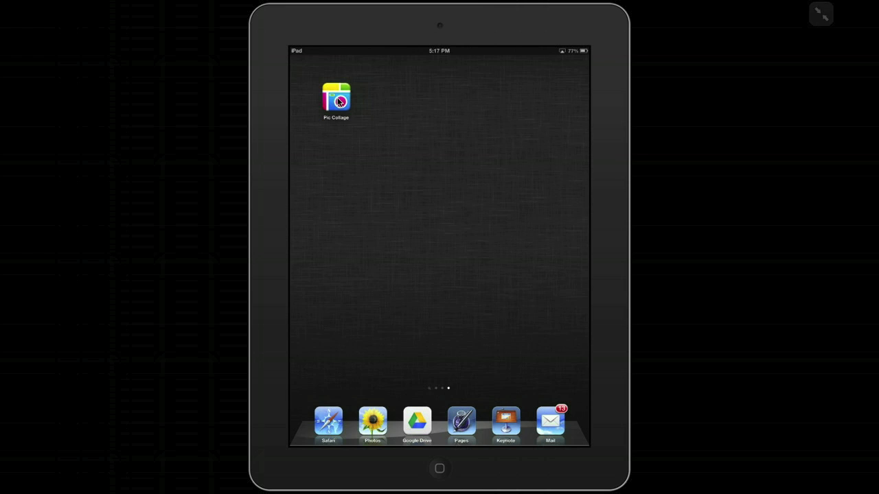
left_click(339, 101)
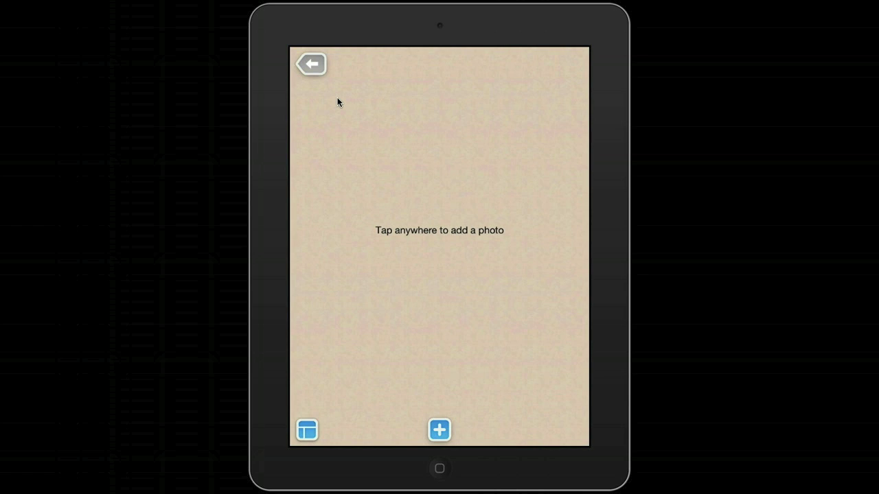
left_click(307, 429)
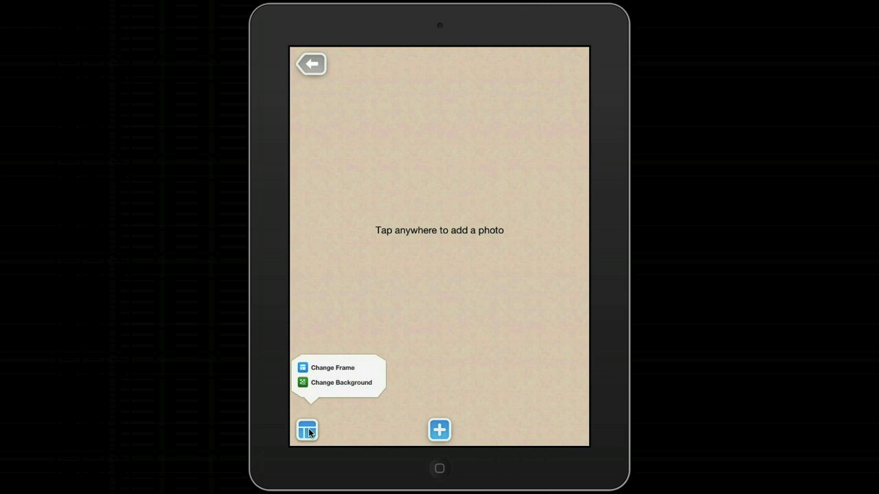
left_click(326, 369)
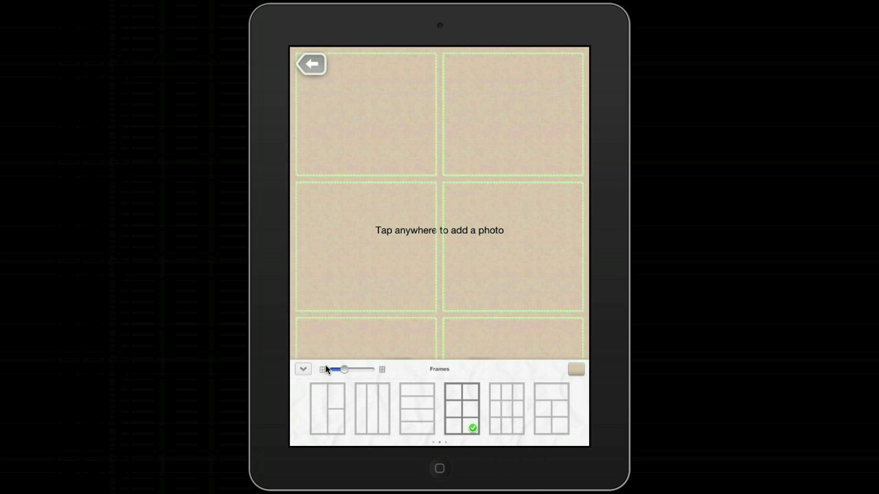
- Widen the spacing between the frame cells slightly and set the collage background to solid olive brown
left_click(344, 369)
left_click(343, 368)
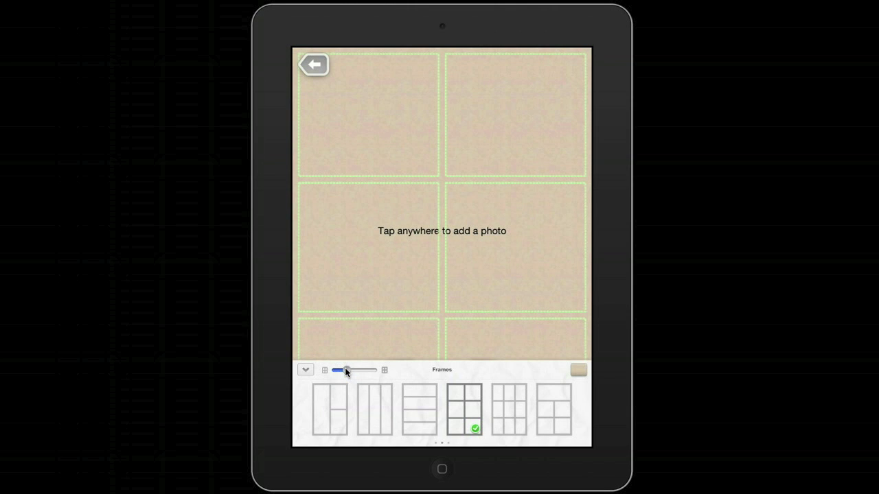
left_click_drag(346, 370, 358, 370)
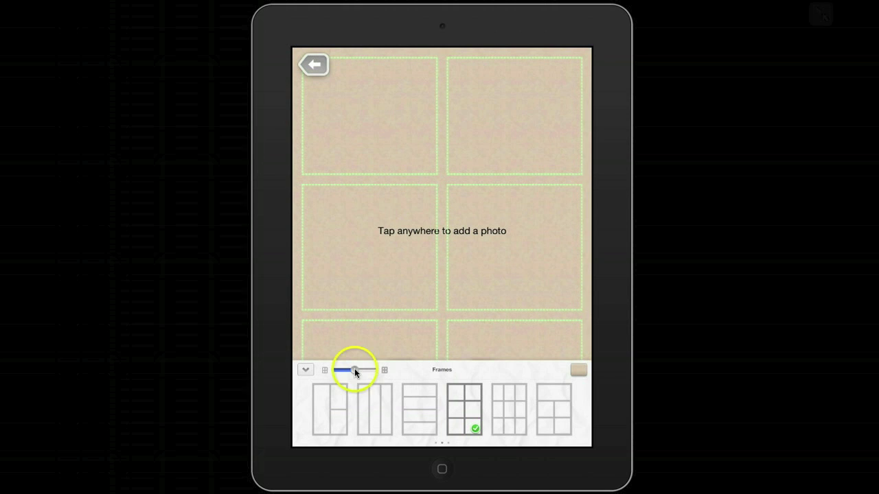
left_click(574, 371)
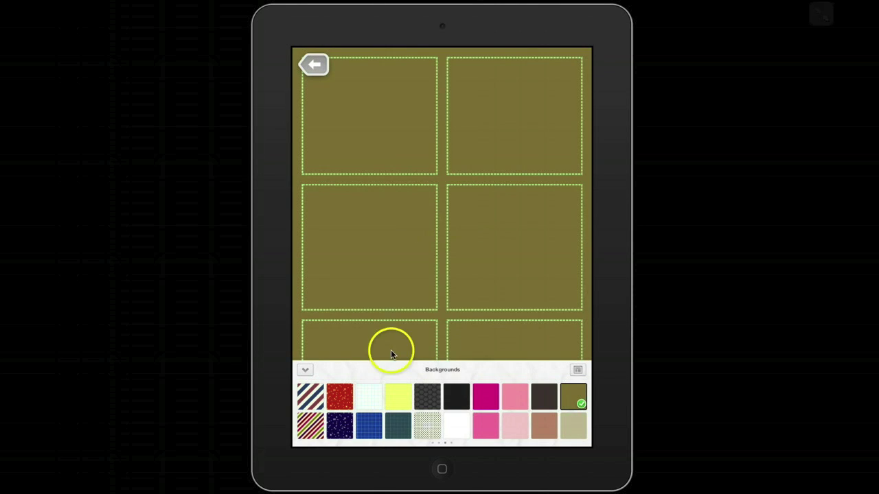
left_click(306, 371)
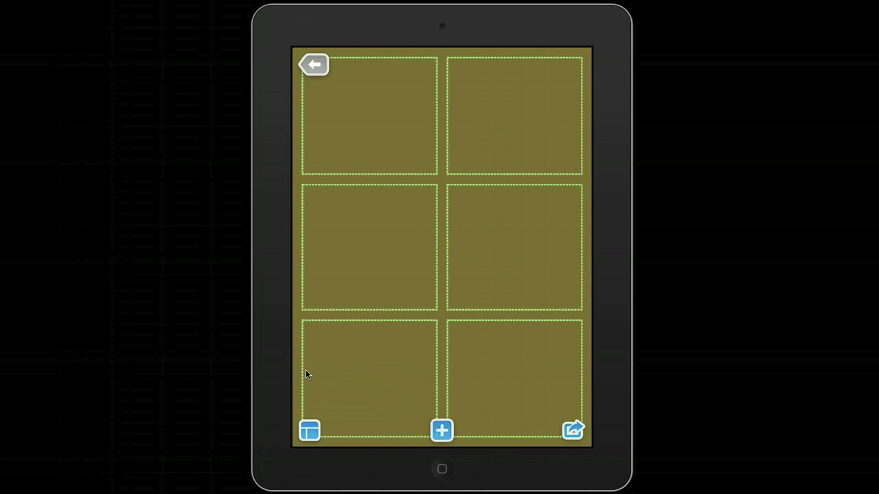
- Add the two silkworm photos, the praying mantis and the ant from the Insects album to the frame cells
left_click(441, 430)
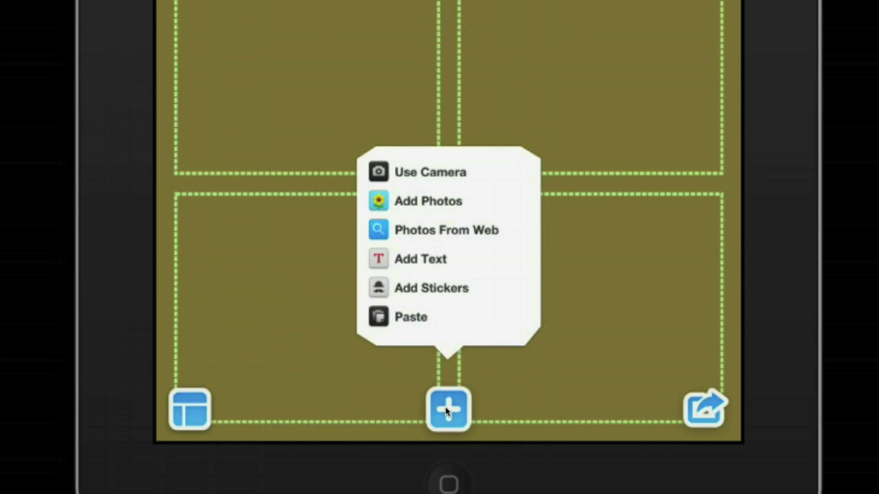
left_click(432, 201)
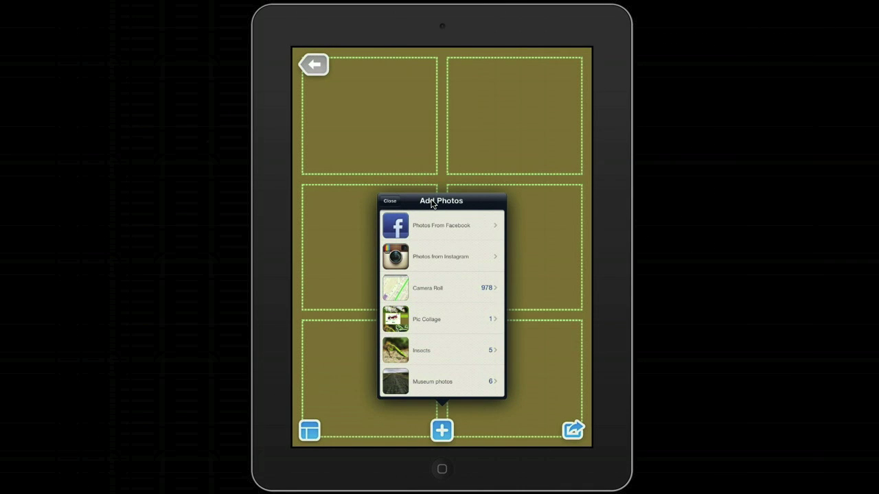
left_click(428, 352)
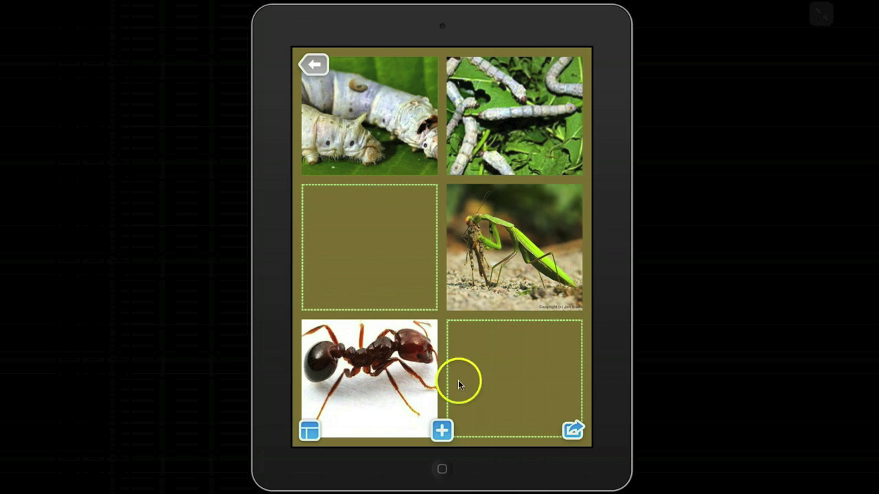
- Add the outlined yellow text "Insects" on a green background and place it enlarged and tilted over the empty middle cell
left_click(440, 430)
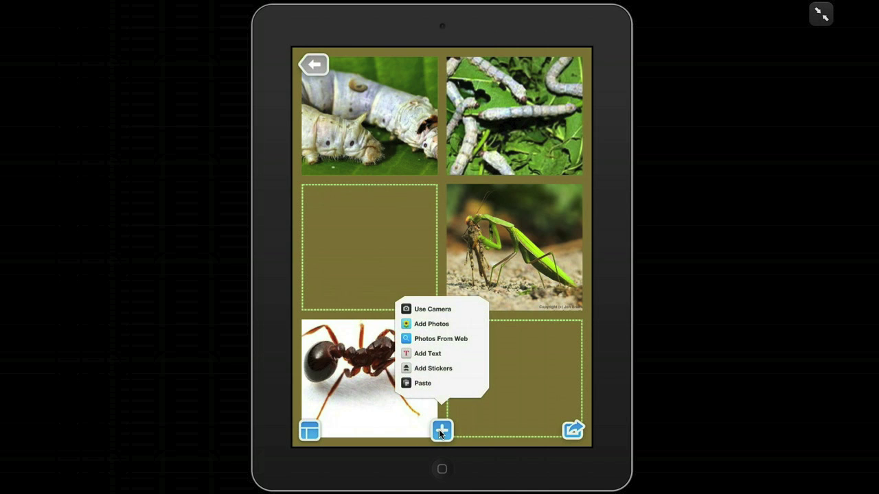
left_click(432, 354)
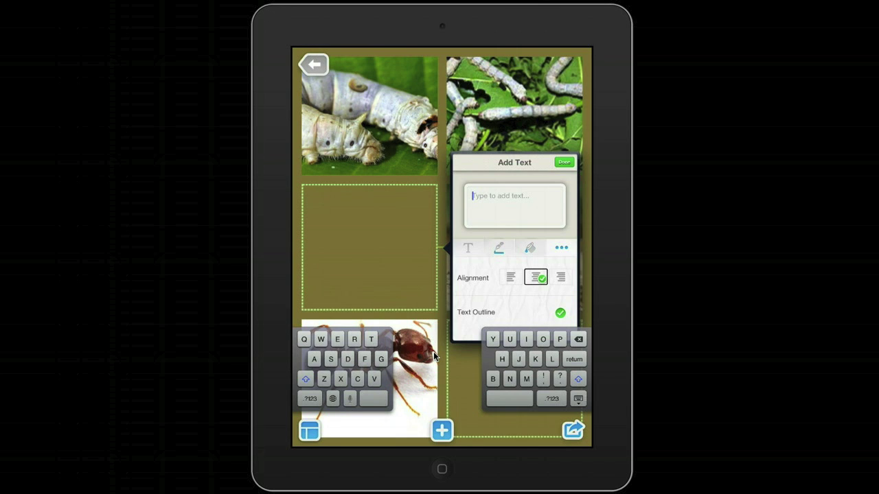
type("Insects")
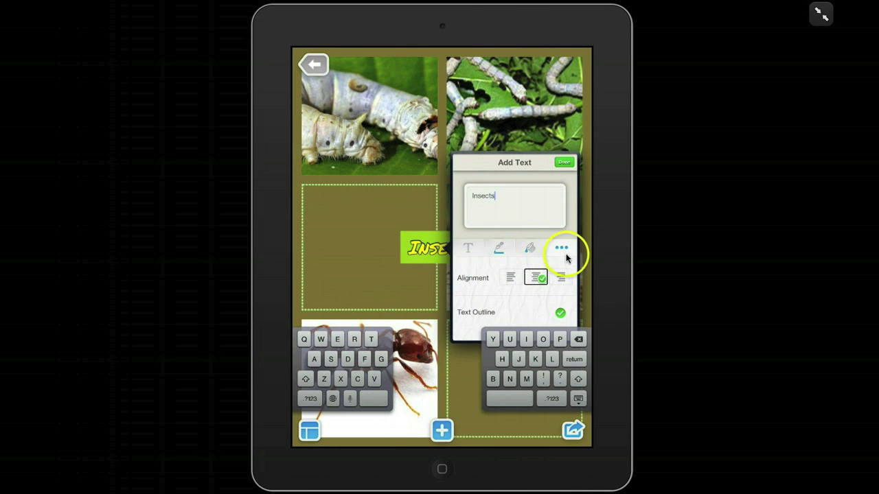
left_click(465, 248)
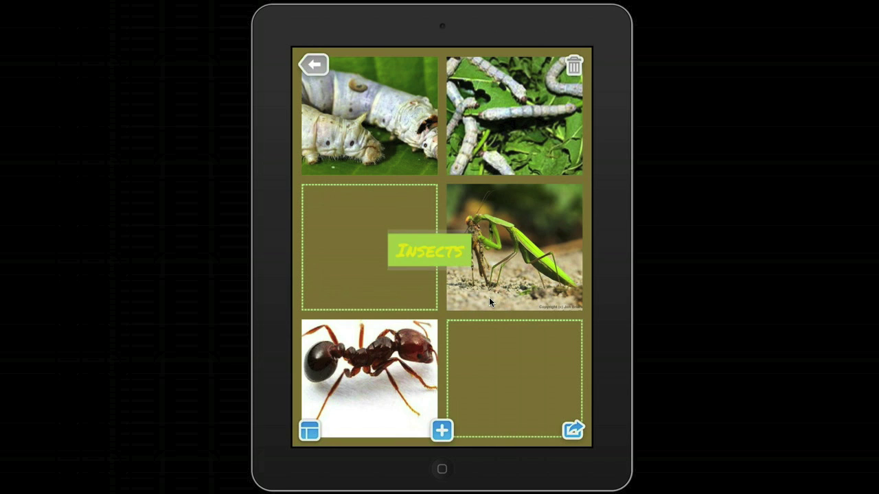
left_click_drag(392, 252, 376, 260)
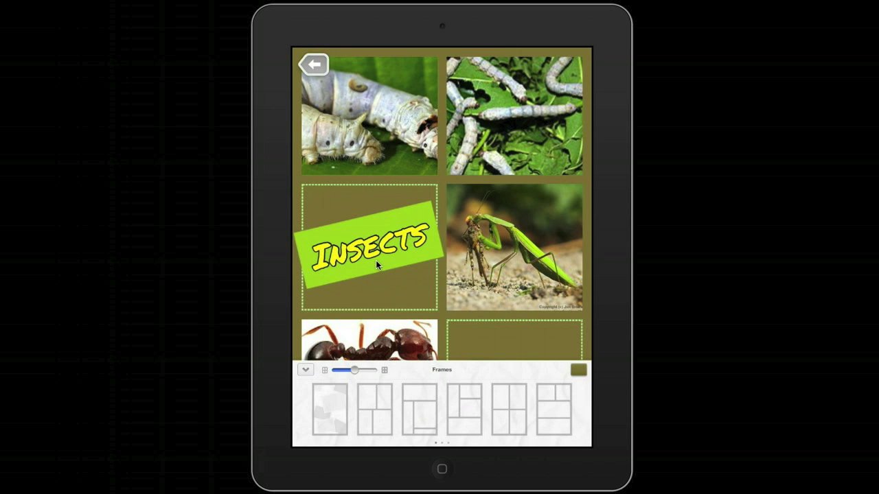
- Switch the collage to the freeform layout and rearrange the silkworm and mantis photos at an angle
left_click(335, 408)
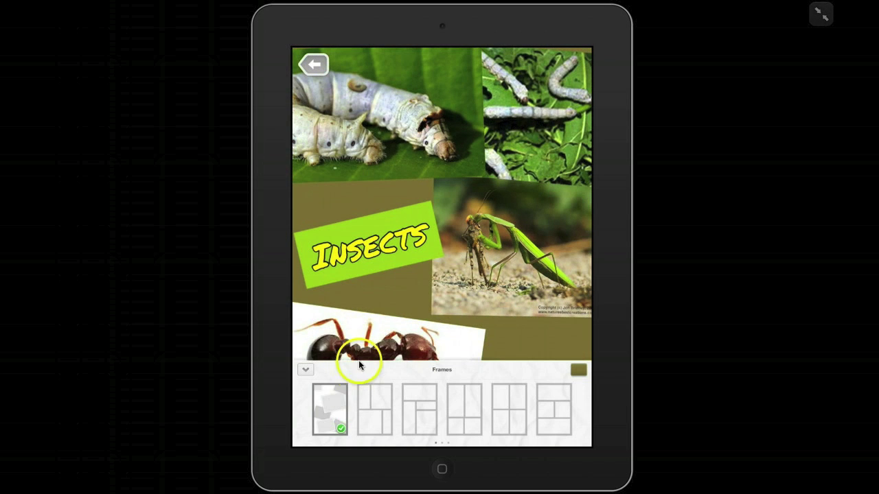
left_click(306, 371)
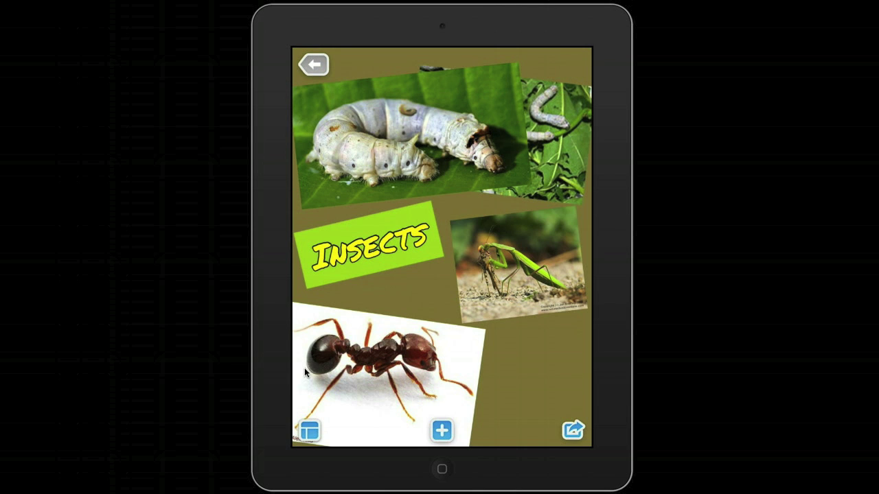
- Give the praying mantis photo a golden yellow border with a shadow
left_click(492, 298)
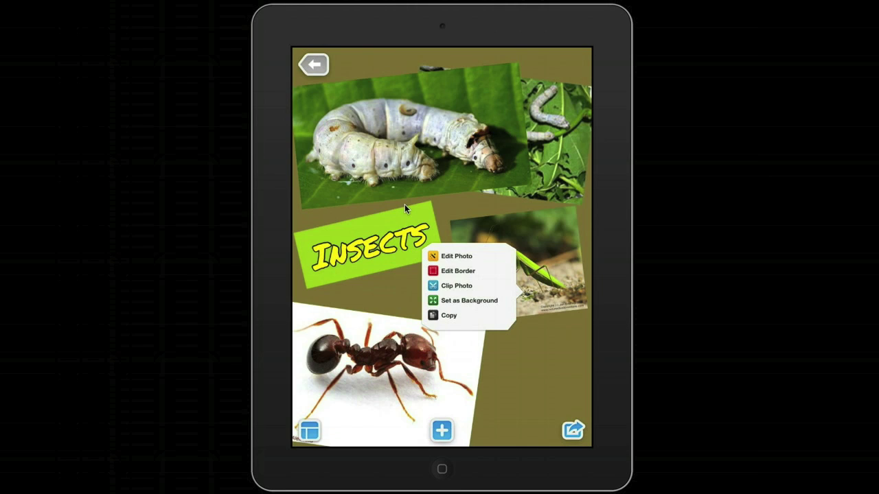
left_click(405, 204)
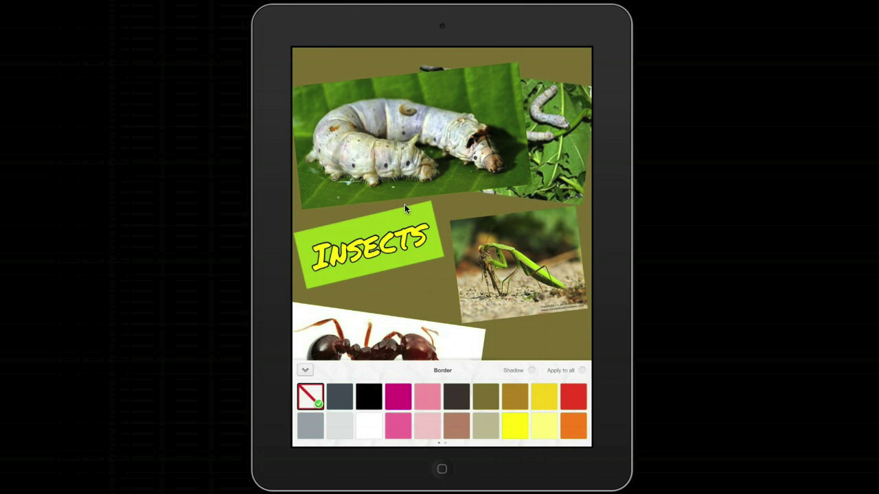
left_click(543, 397)
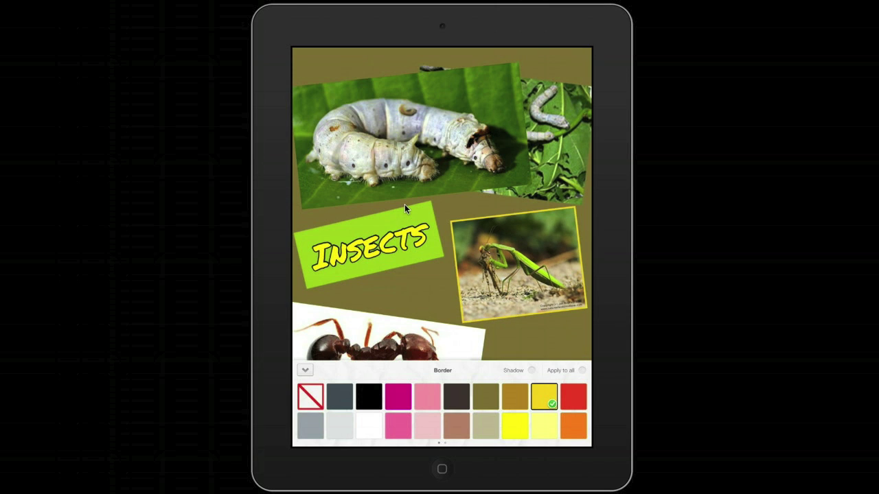
left_click(532, 370)
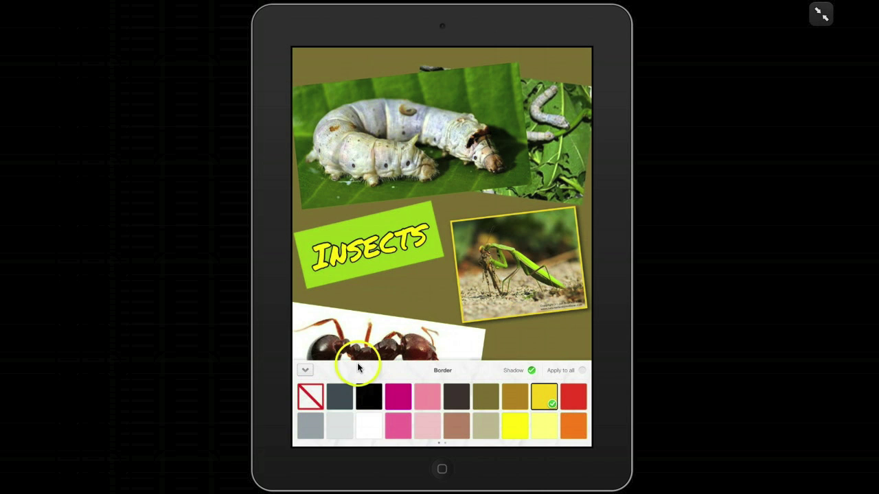
left_click(307, 371)
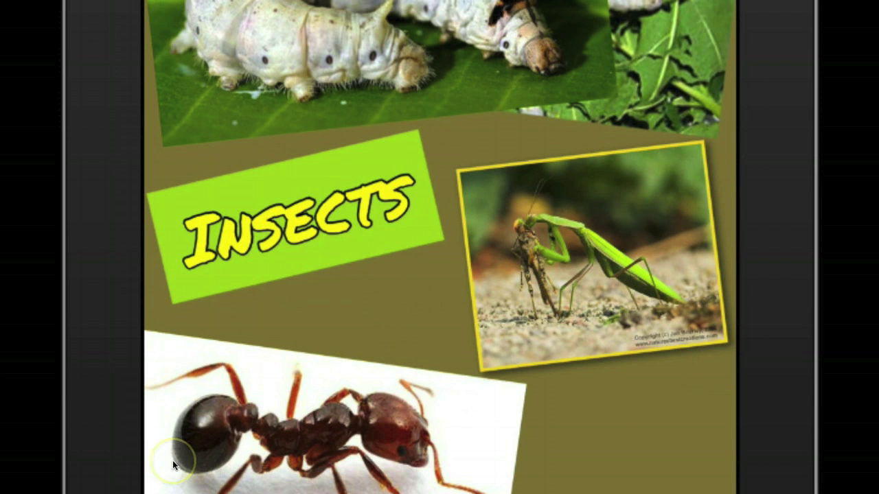
- Apply the Lucky effect to the praying mantis photo in the Photo Editor
left_click(512, 268)
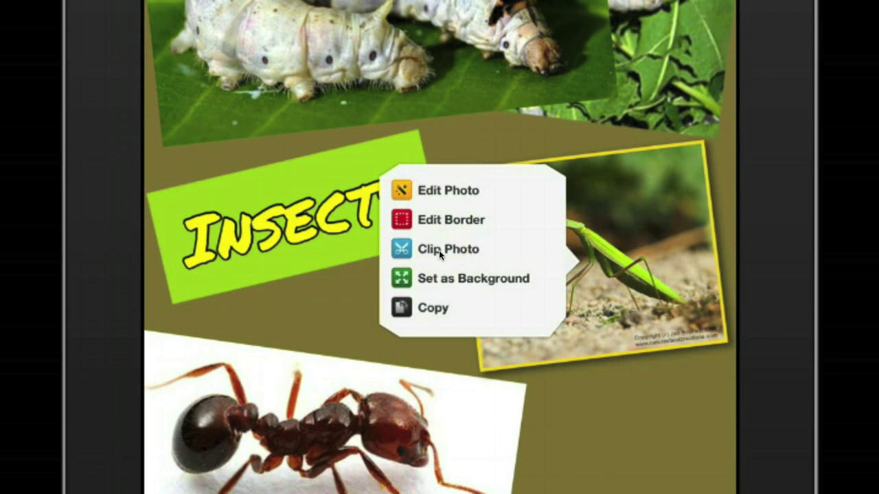
left_click(437, 191)
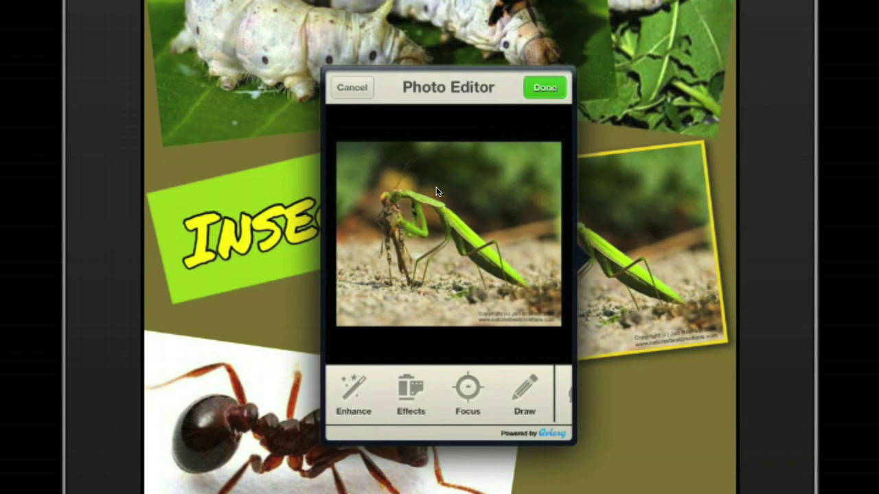
left_click(397, 395)
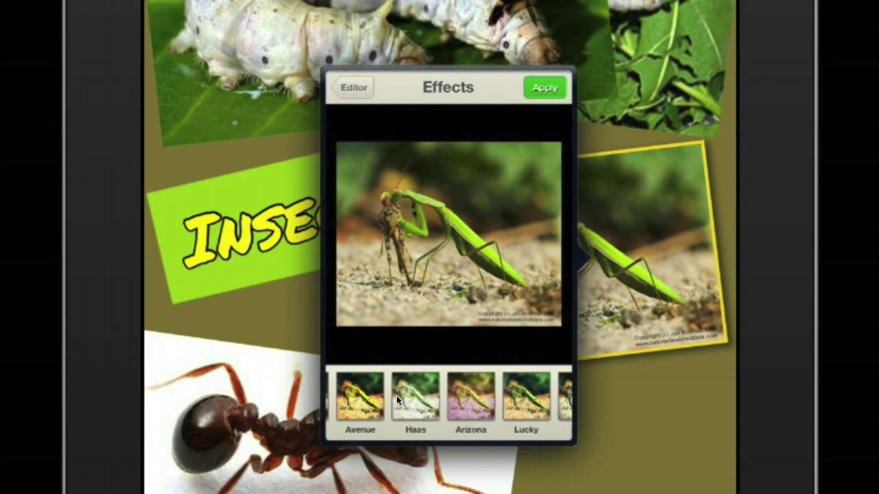
left_click(396, 396)
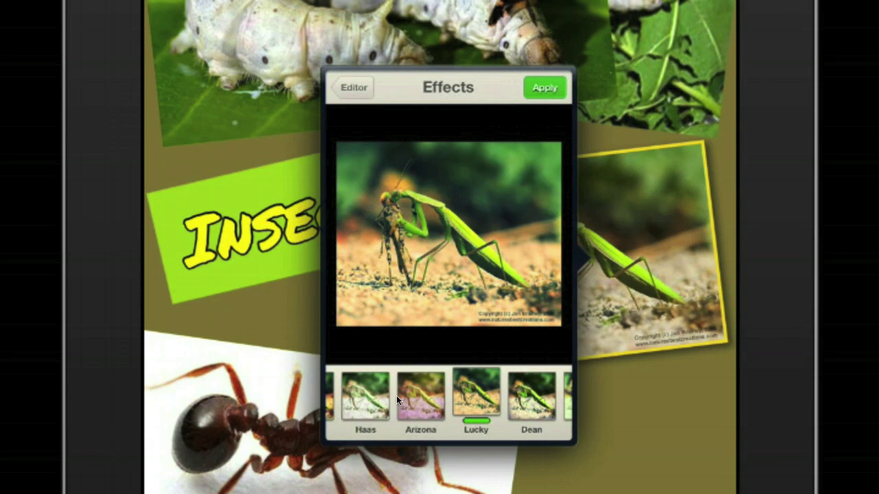
left_click(546, 89)
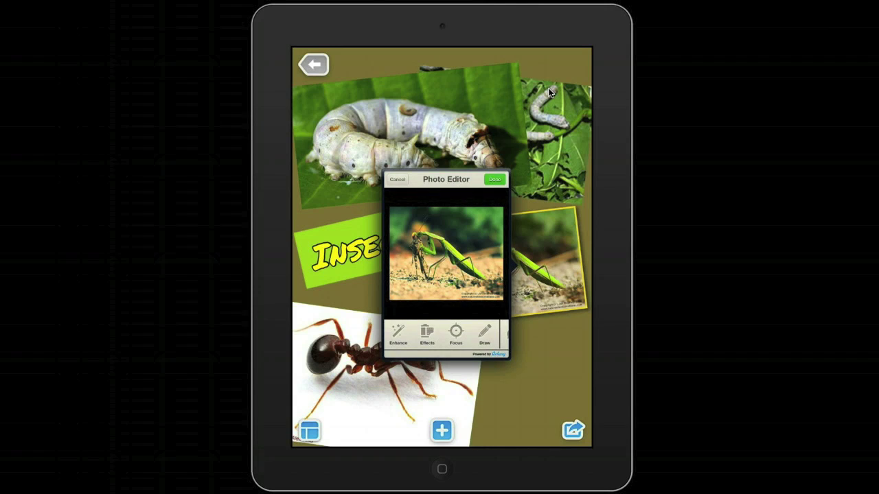
left_click(495, 179)
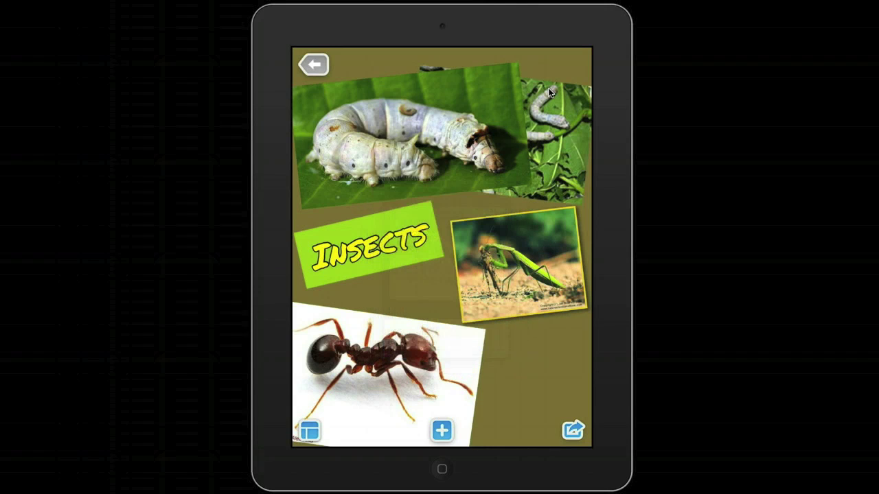
- Browse the saved collages from the finished Insects collage to the "Amazing Insects" one
left_click(509, 255)
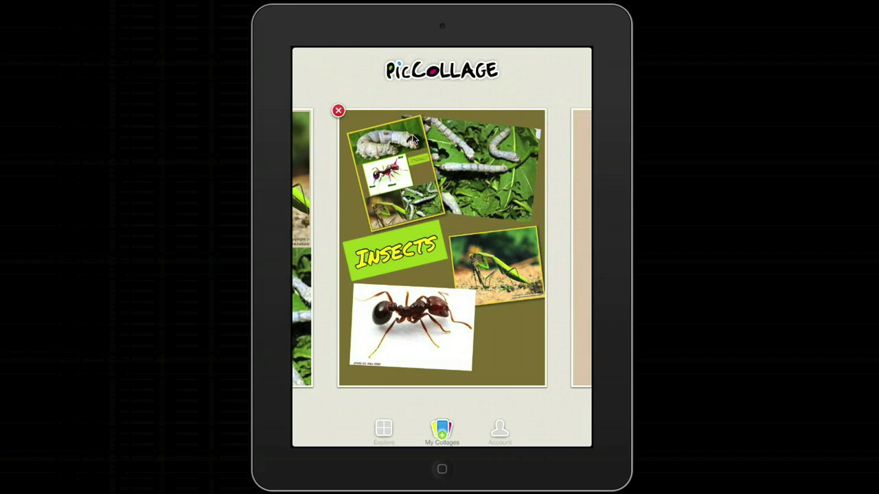
scroll(413, 139, "left", 3)
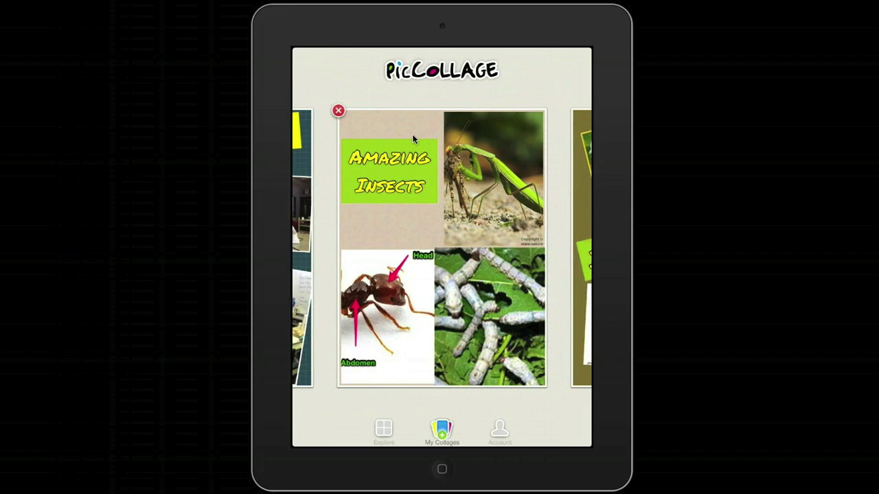